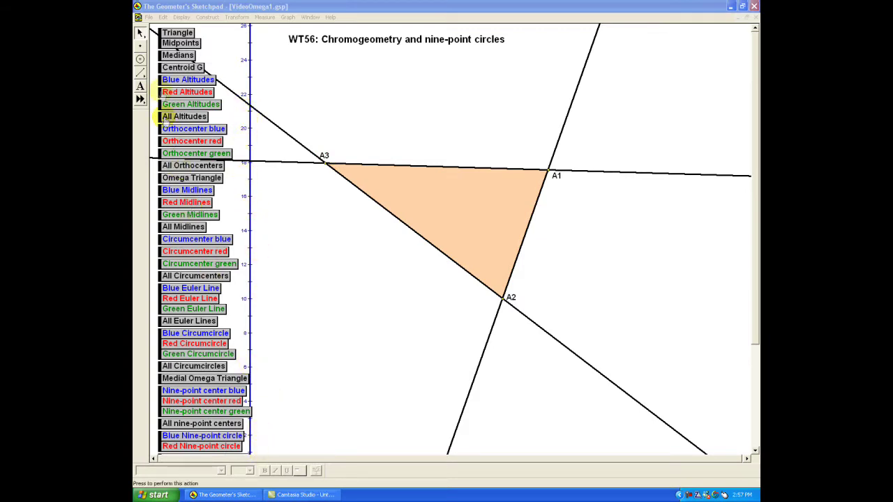
Show the side midpoints and medians, mark centroid G, then hide the medians
{"action": "left_click", "coordinate": [174, 43]}
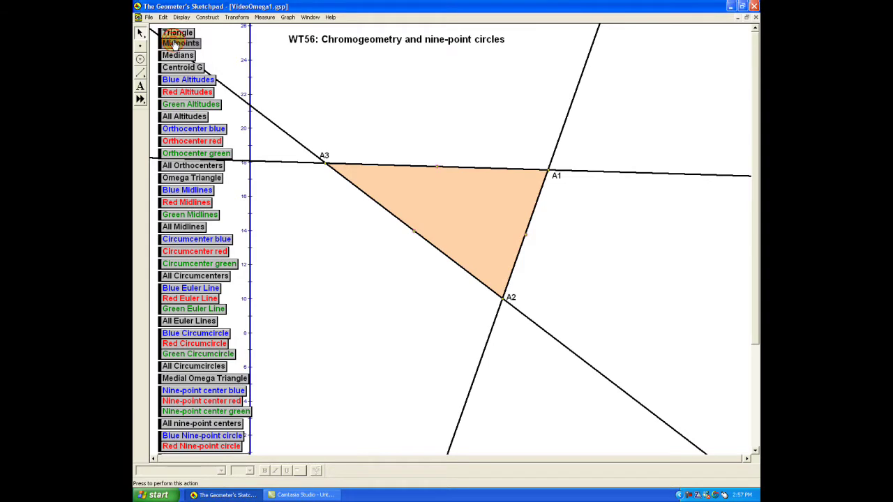
{"action": "left_click", "coordinate": [180, 55]}
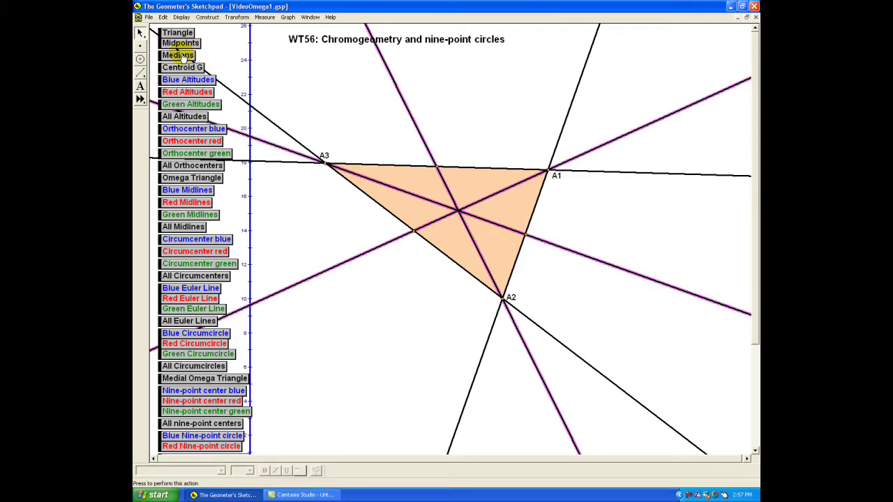
{"action": "left_click", "coordinate": [183, 67]}
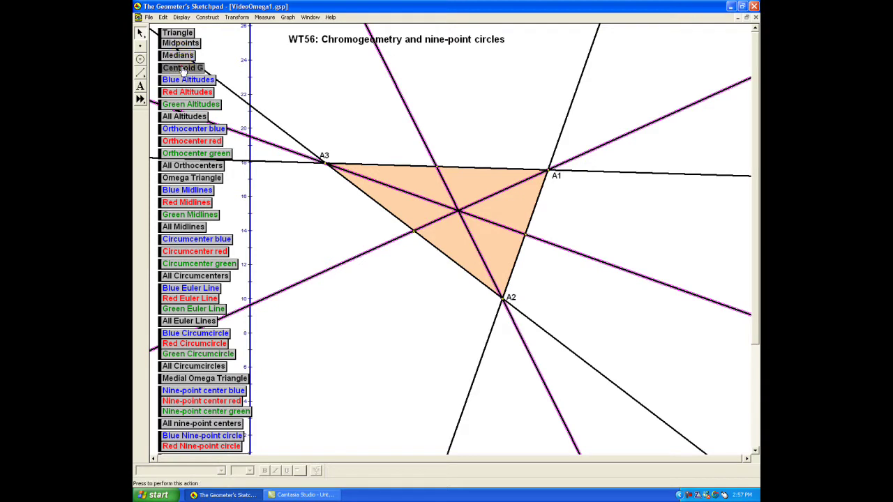
{"action": "left_click", "coordinate": [178, 55]}
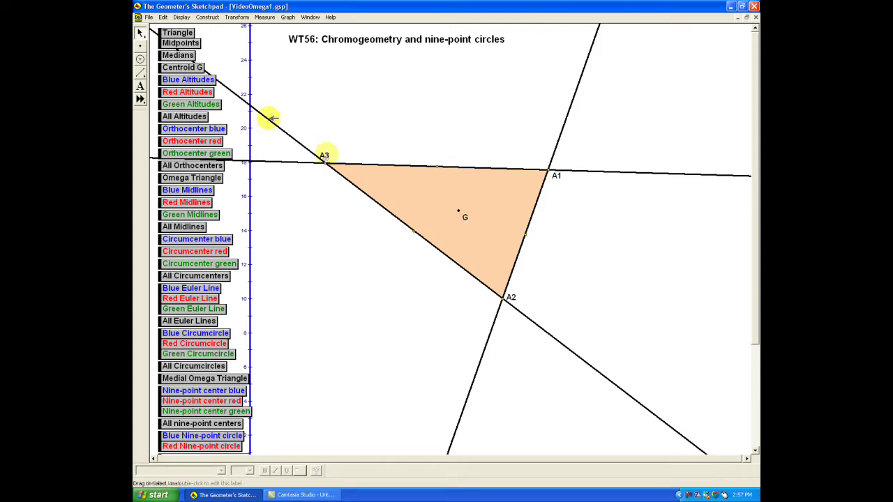
Mark the blue orthocenter Ob from the blue altitudes, then hide the altitudes
{"action": "left_click", "coordinate": [192, 81]}
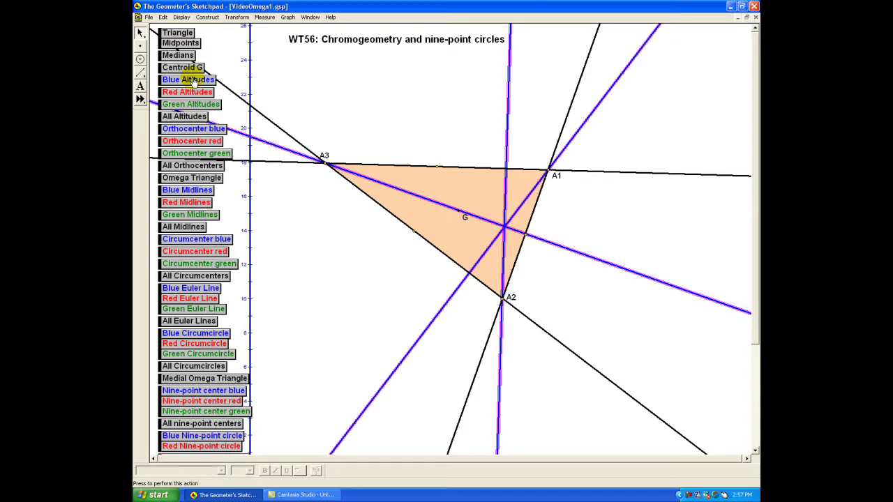
{"action": "left_click", "coordinate": [200, 131]}
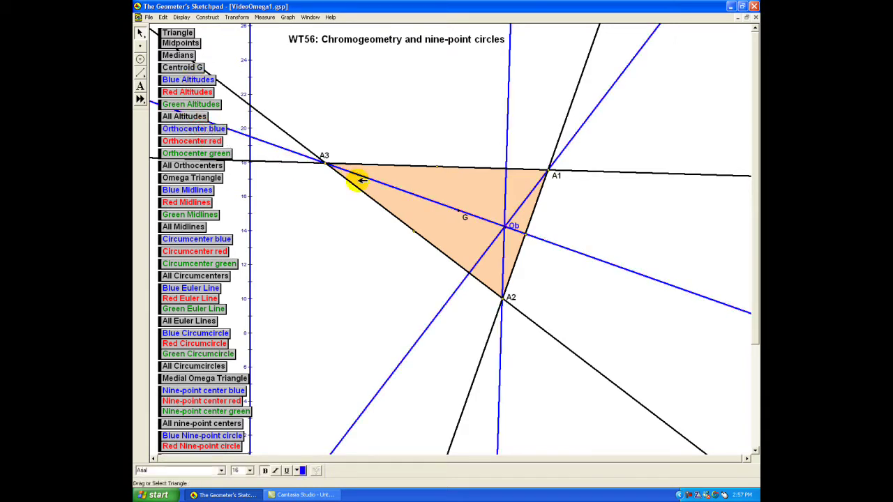
{"action": "left_click", "coordinate": [188, 79]}
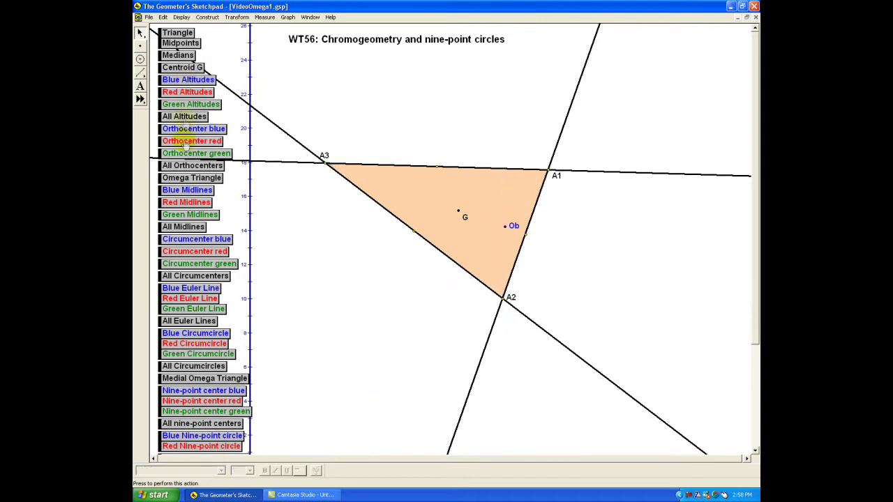
Mark the blue circumcenter Cb from the blue midlines, then hide the midlines
{"action": "left_click", "coordinate": [184, 191]}
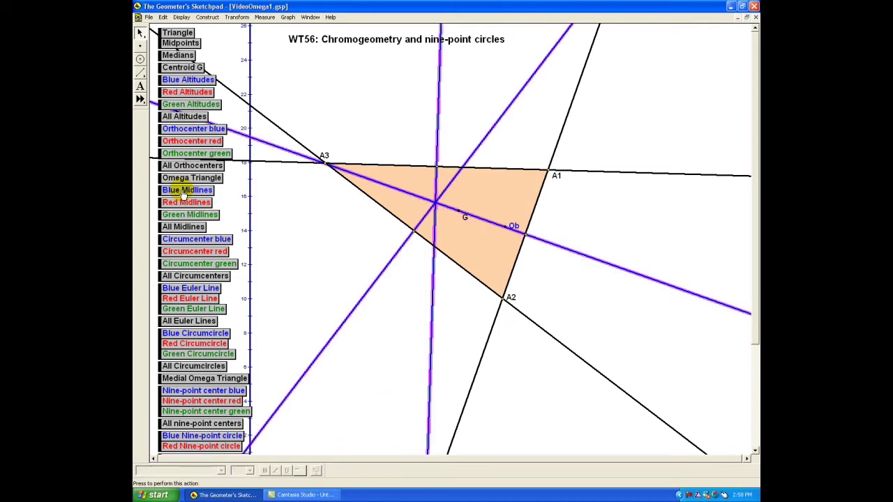
{"action": "left_click", "coordinate": [197, 239]}
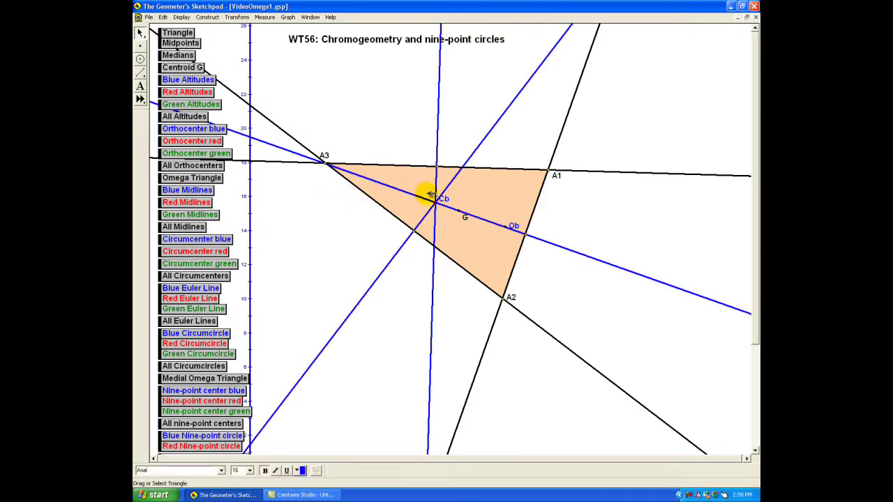
{"action": "left_click", "coordinate": [194, 193]}
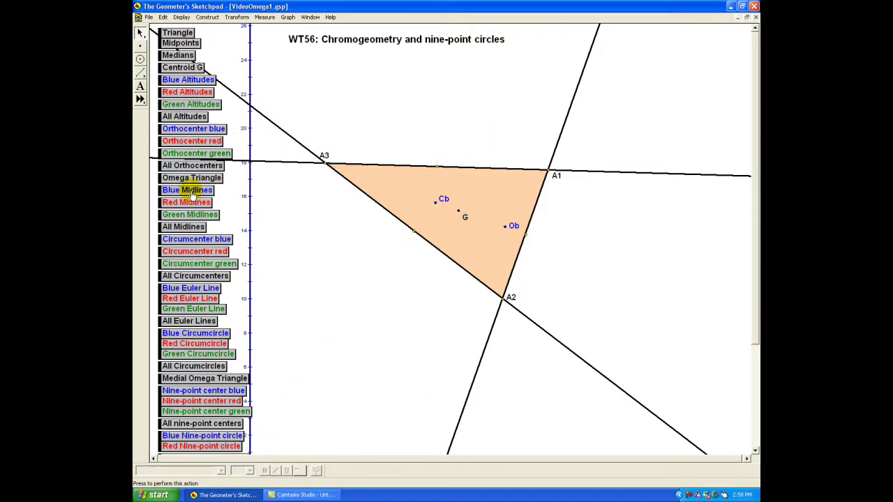
Draw the blue circumcircle, blue Euler line, nine-point center Nb and blue nine-point circle
{"action": "left_click", "coordinate": [207, 335]}
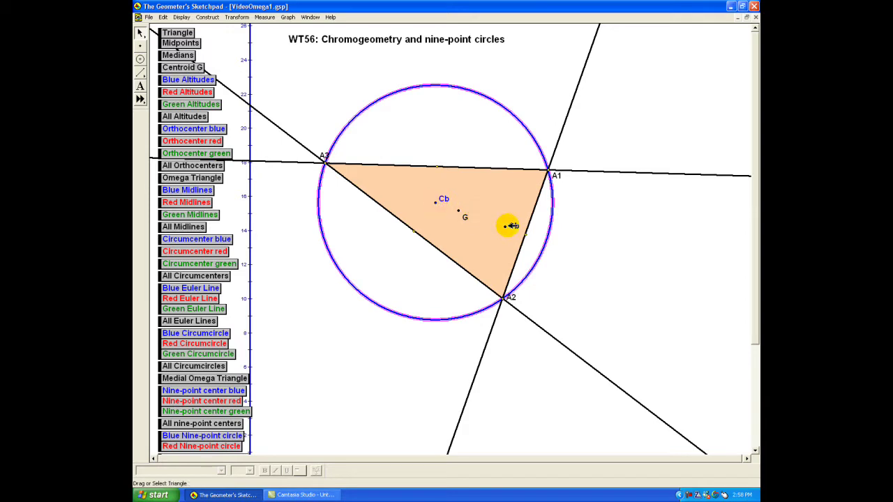
{"action": "left_click", "coordinate": [186, 290]}
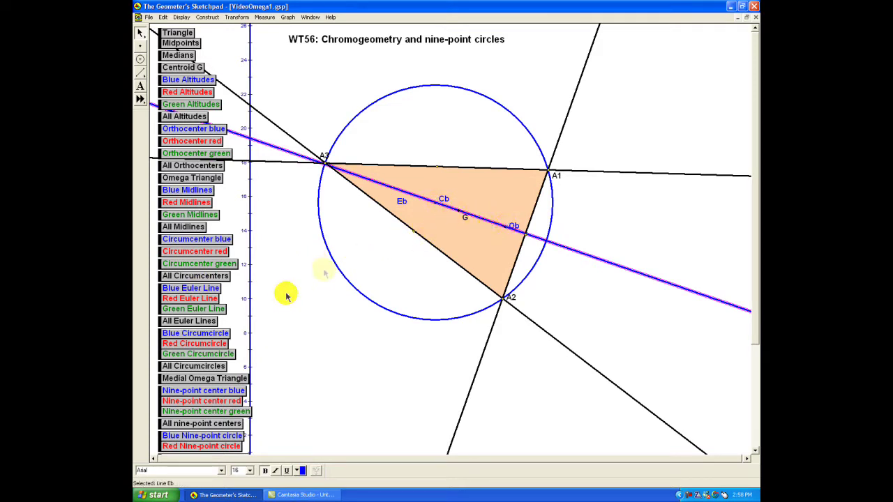
{"action": "left_click", "coordinate": [233, 390]}
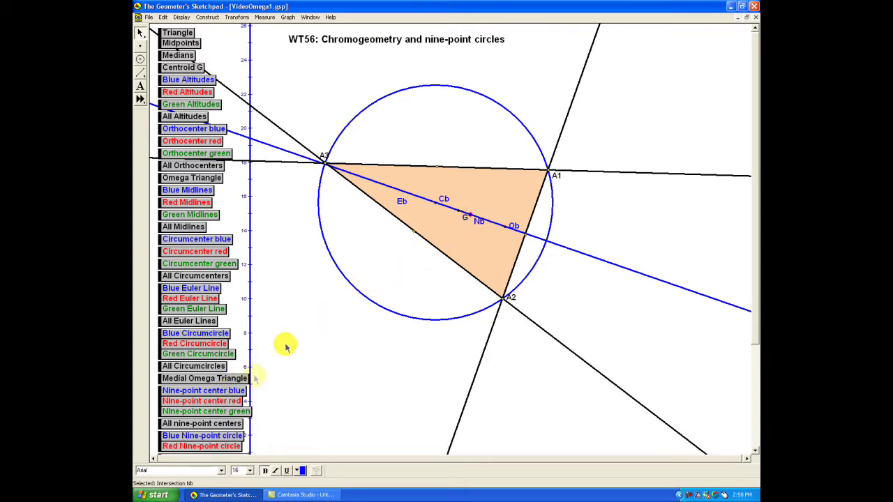
{"action": "left_click", "coordinate": [212, 437]}
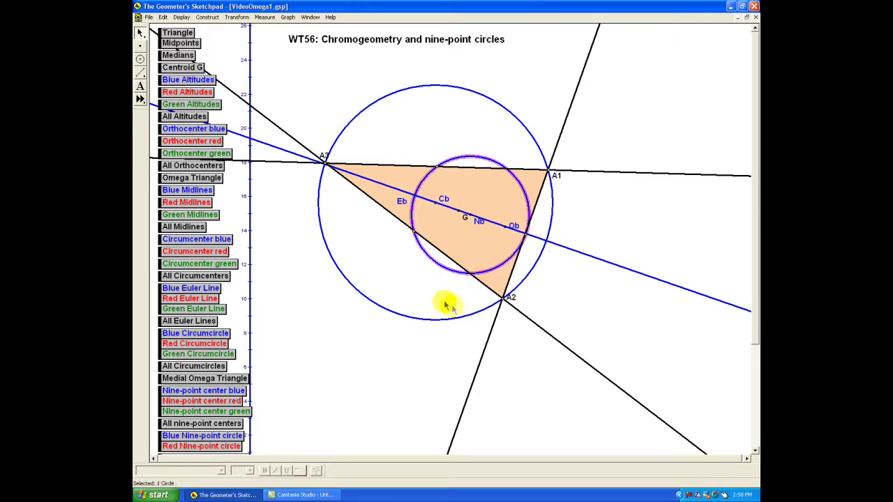
Mark the feet of the three blue altitudes on the blue nine-point circle
{"action": "scroll", "coordinate": [349, 369], "scroll_direction": "down", "scroll_amount": 2}
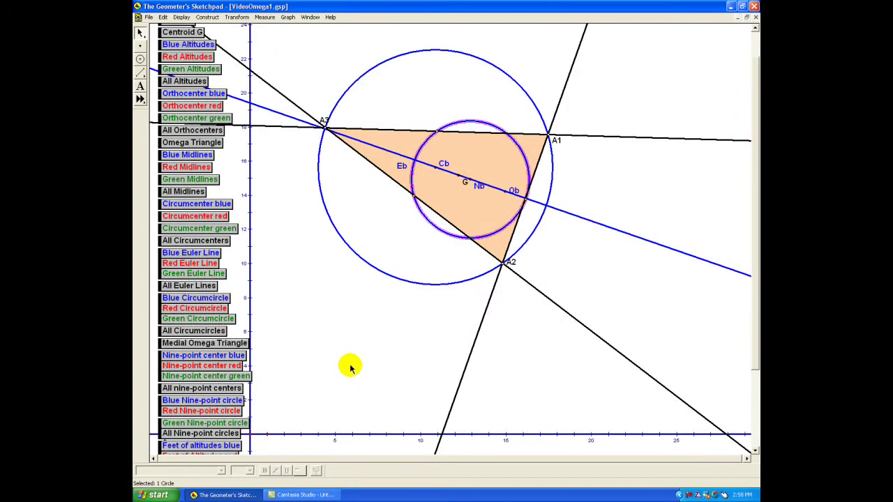
{"action": "scroll", "coordinate": [350, 368], "scroll_direction": "down", "scroll_amount": 1}
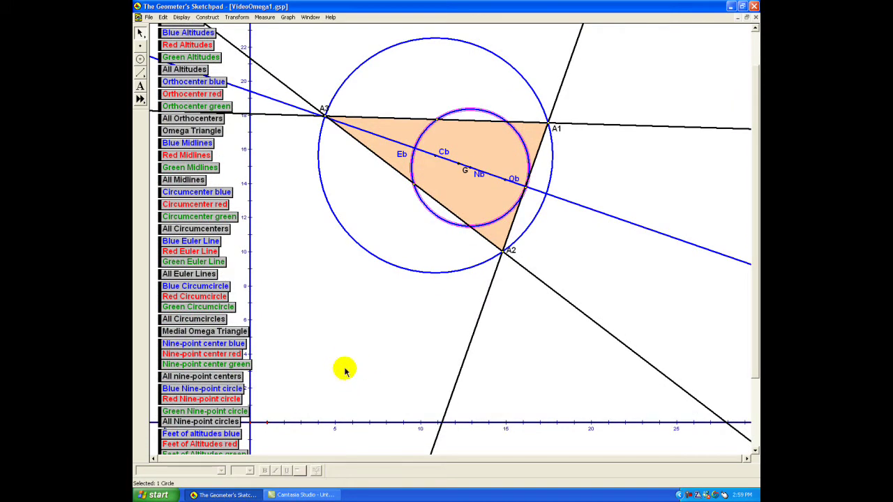
{"action": "left_click", "coordinate": [222, 434]}
{"action": "scroll", "coordinate": [345, 342], "scroll_direction": "up", "scroll_amount": 2}
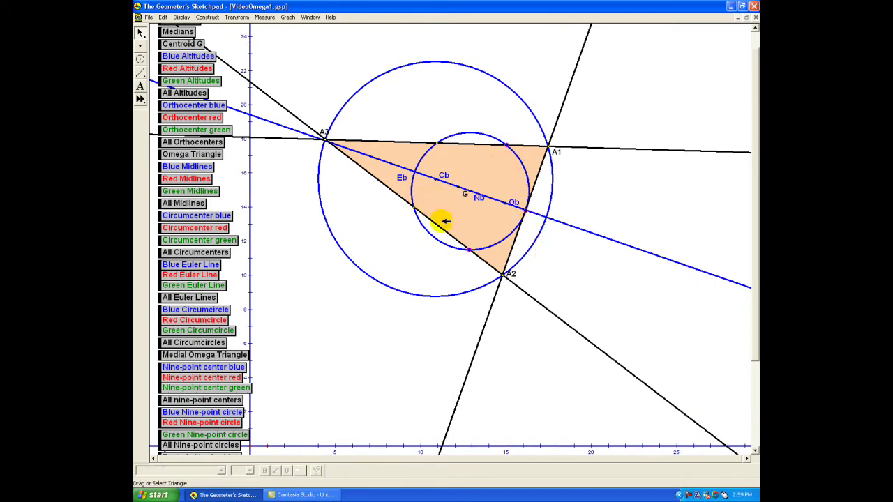
{"action": "scroll", "coordinate": [390, 348], "scroll_direction": "down", "scroll_amount": 1}
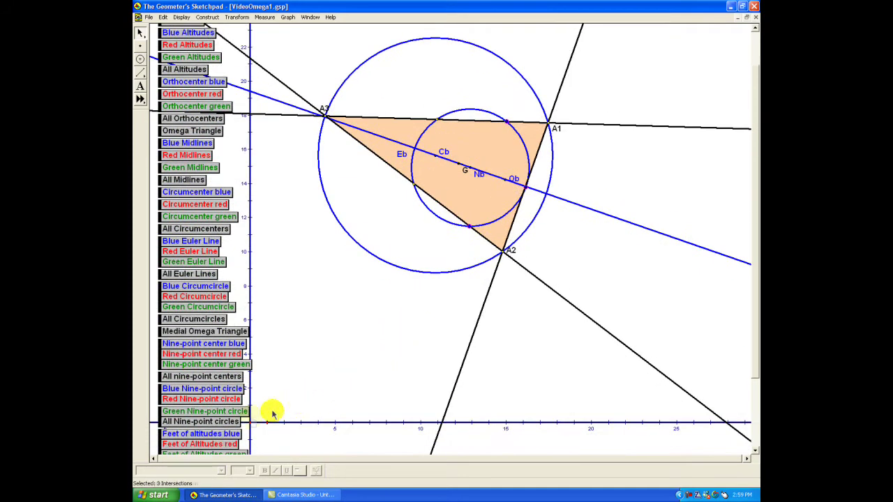
{"action": "scroll", "coordinate": [307, 419], "scroll_direction": "down", "scroll_amount": 1}
{"action": "scroll", "coordinate": [232, 428], "scroll_direction": "down", "scroll_amount": 2}
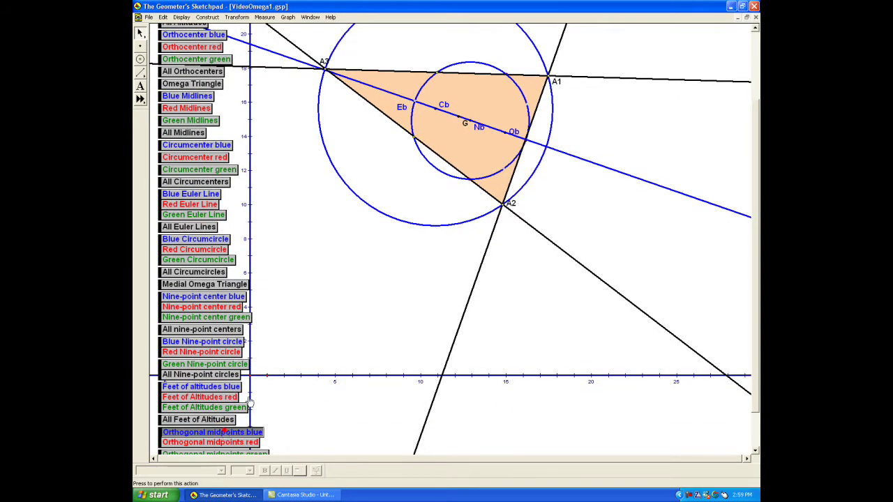
{"action": "scroll", "coordinate": [325, 315], "scroll_direction": "up", "scroll_amount": 1}
{"action": "scroll", "coordinate": [326, 315], "scroll_direction": "up", "scroll_amount": 1}
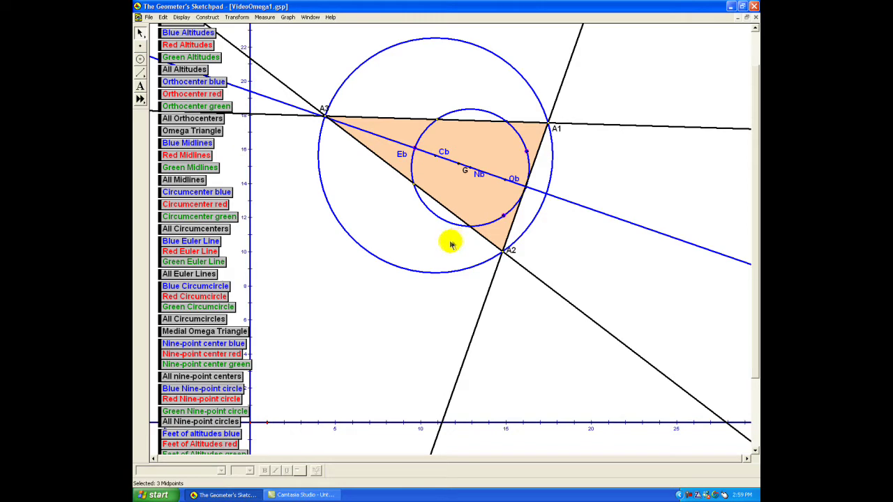
{"action": "scroll", "coordinate": [420, 258], "scroll_direction": "up", "scroll_amount": 3}
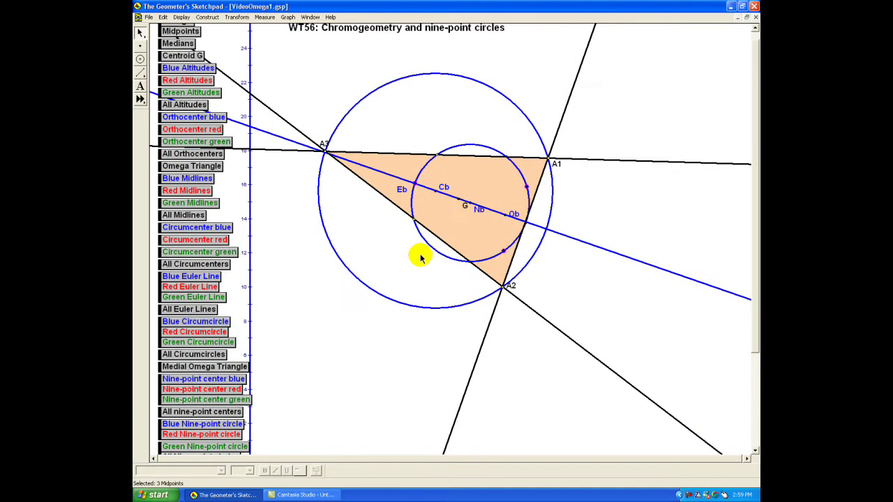
{"action": "scroll", "coordinate": [420, 258], "scroll_direction": "up", "scroll_amount": 1}
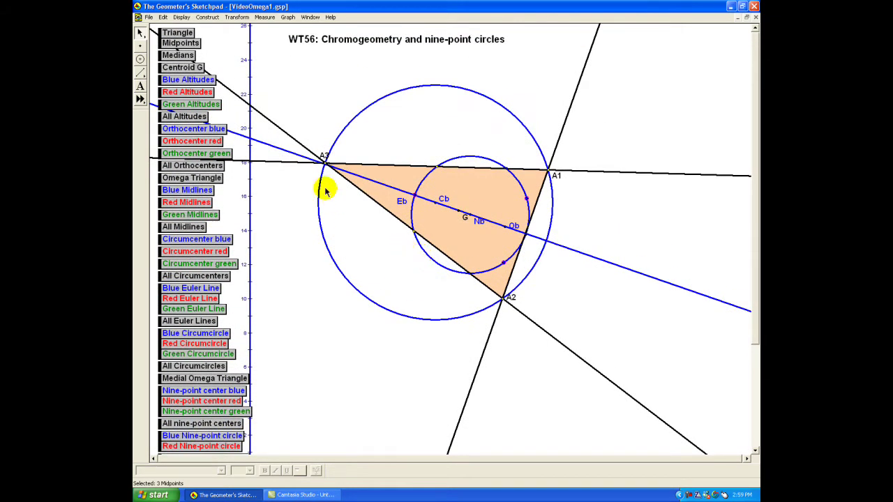
Mark the red orthocenter from the red altitudes, then hide the altitudes
{"action": "left_click", "coordinate": [194, 94]}
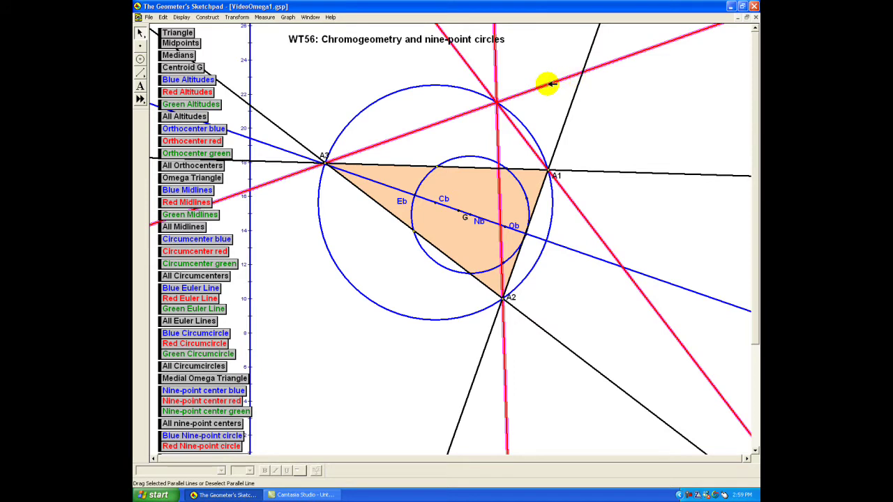
{"action": "left_click", "coordinate": [200, 140]}
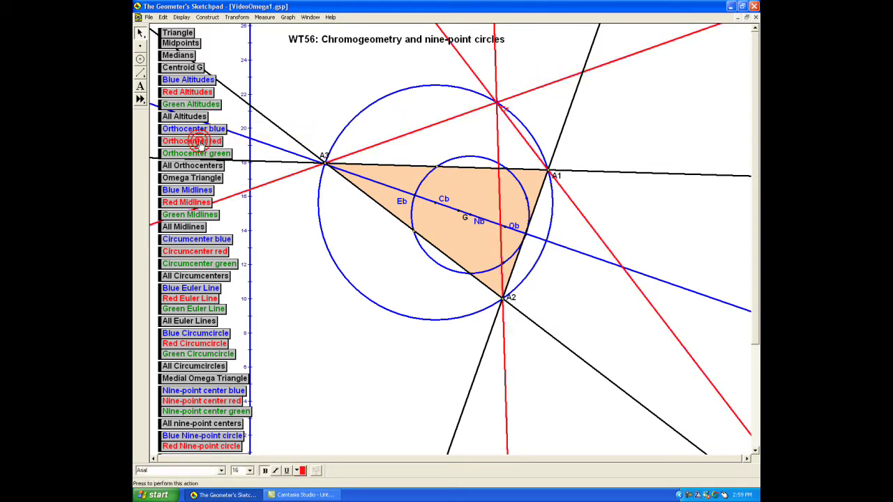
{"action": "left_click", "coordinate": [187, 91]}
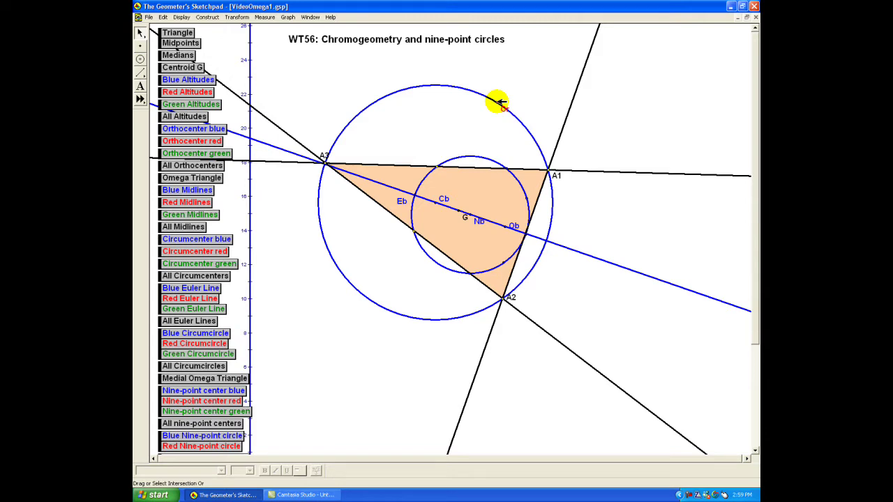
Mark the red circumcenter Cr via the red midlines, hide them, and draw the red circumcircle hyperbola
{"action": "left_click", "coordinate": [180, 203]}
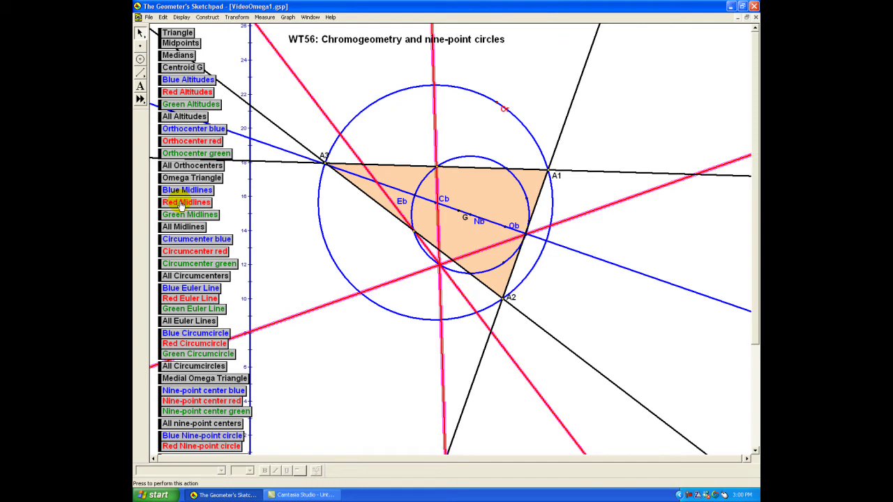
{"action": "left_click", "coordinate": [185, 252]}
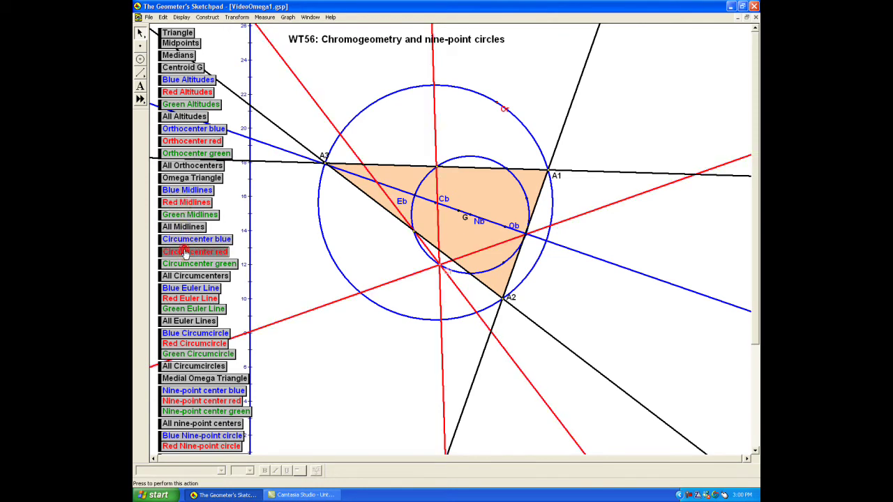
{"action": "left_click", "coordinate": [185, 202]}
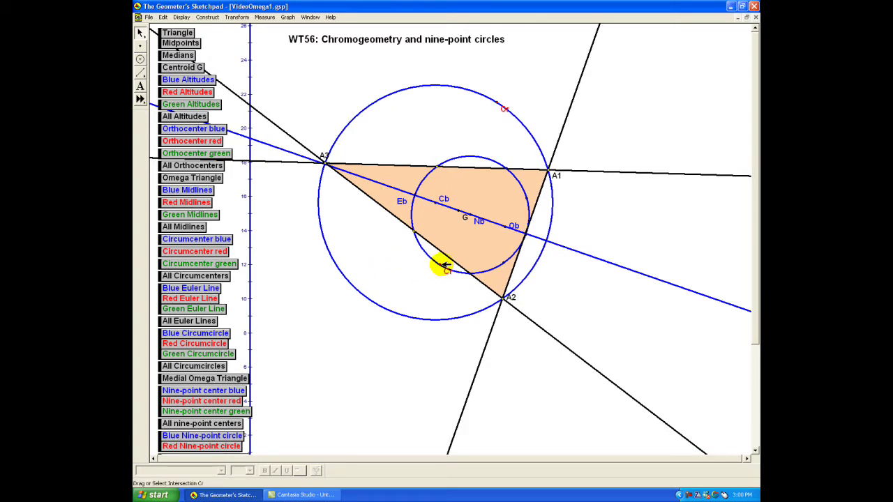
{"action": "left_click", "coordinate": [200, 345]}
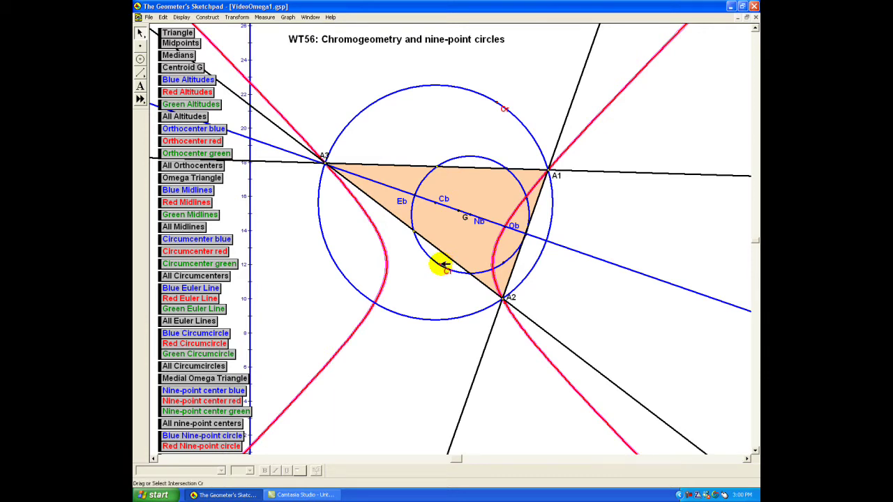
Select the red circumcircle curve and drag vertex A1 up and to the left
{"action": "left_click", "coordinate": [493, 273]}
{"action": "left_click_drag", "start_coordinate": [550, 169], "coordinate": [555, 151]}
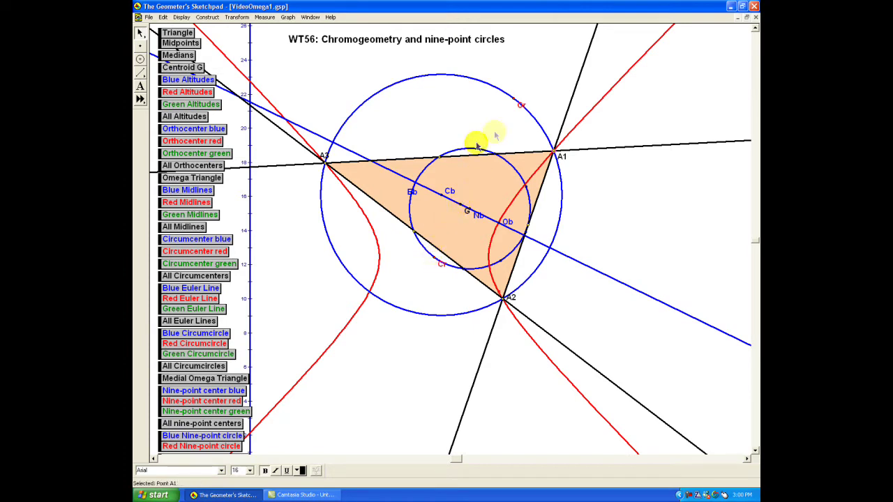
Draw the red Euler line, red nine-point center Nr and red nine-point circle hyperbola
{"action": "left_click", "coordinate": [196, 299]}
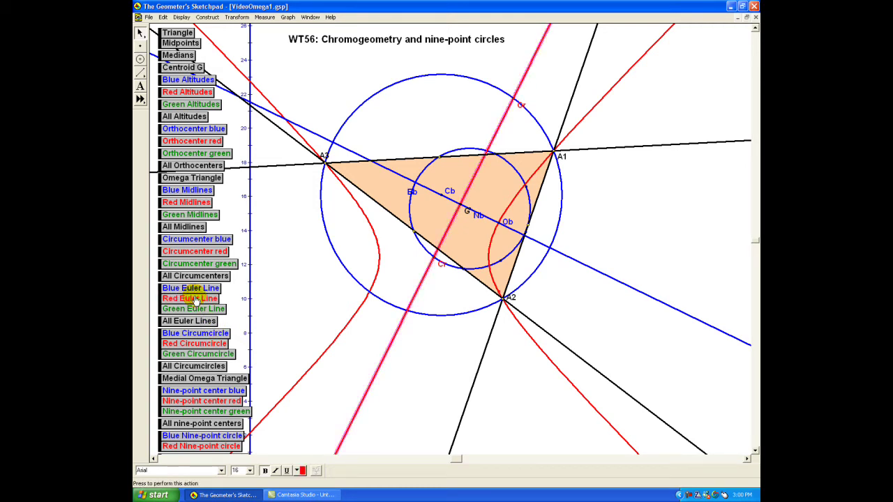
{"action": "left_click", "coordinate": [200, 402]}
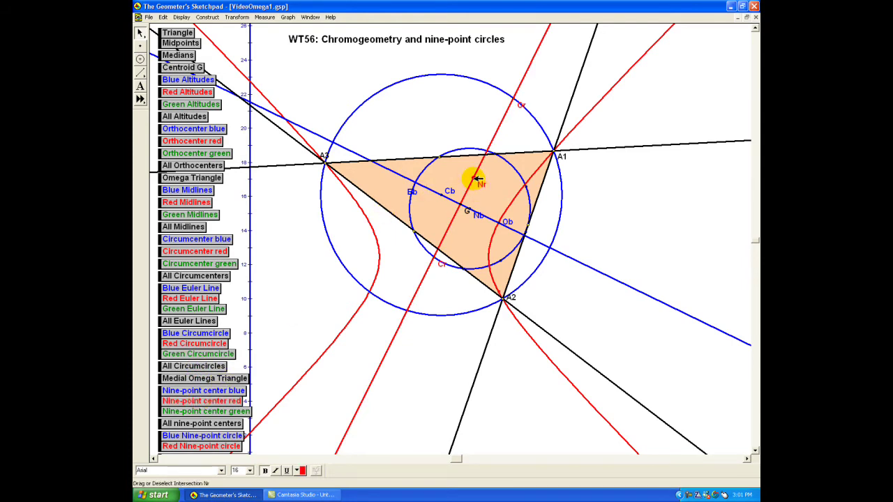
{"action": "left_click", "coordinate": [201, 447]}
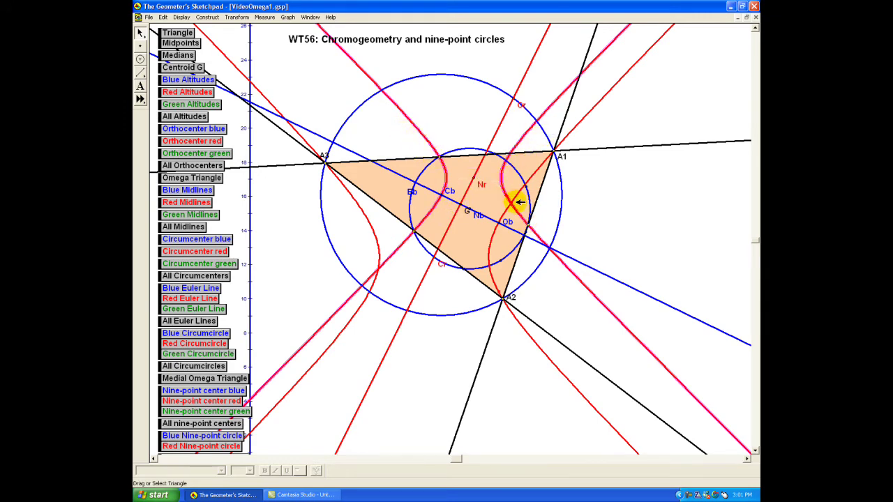
{"action": "scroll", "coordinate": [512, 210], "scroll_direction": "down", "scroll_amount": 2}
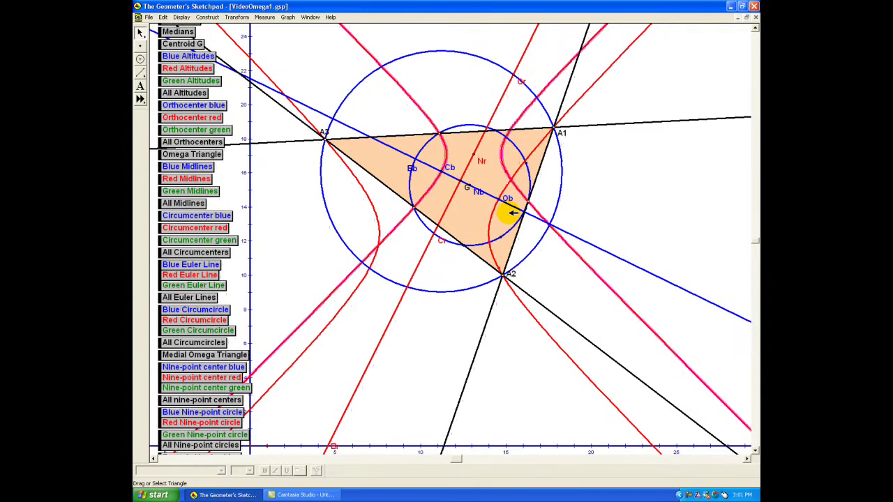
{"action": "scroll", "coordinate": [376, 310], "scroll_direction": "down", "scroll_amount": 1}
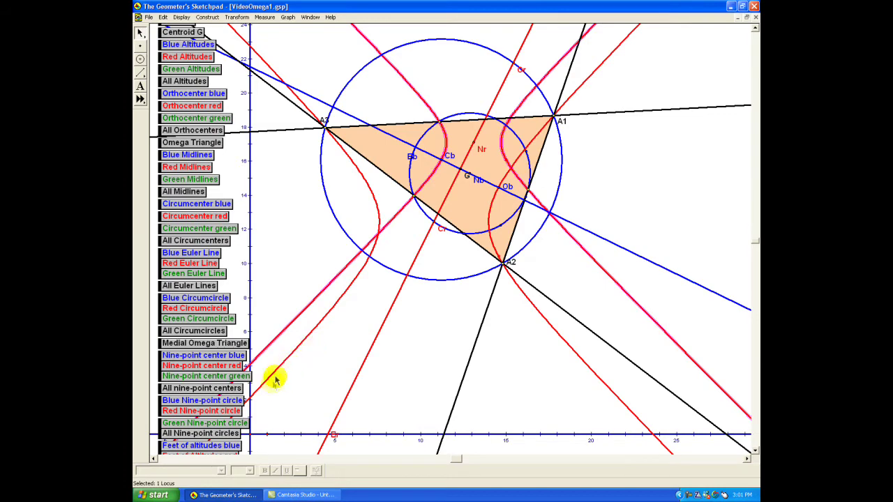
Mark the feet of the red altitudes on the red nine-point hyperbola
{"action": "scroll", "coordinate": [217, 416], "scroll_direction": "down", "scroll_amount": 3}
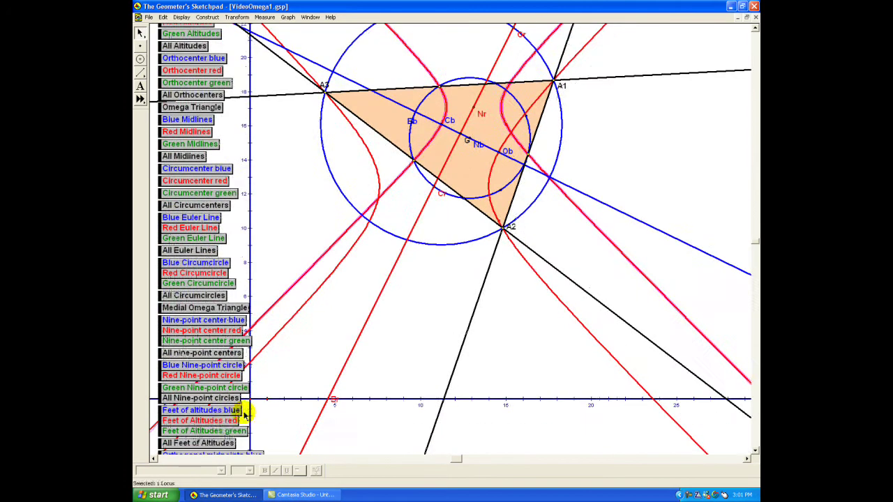
{"action": "left_click", "coordinate": [218, 420]}
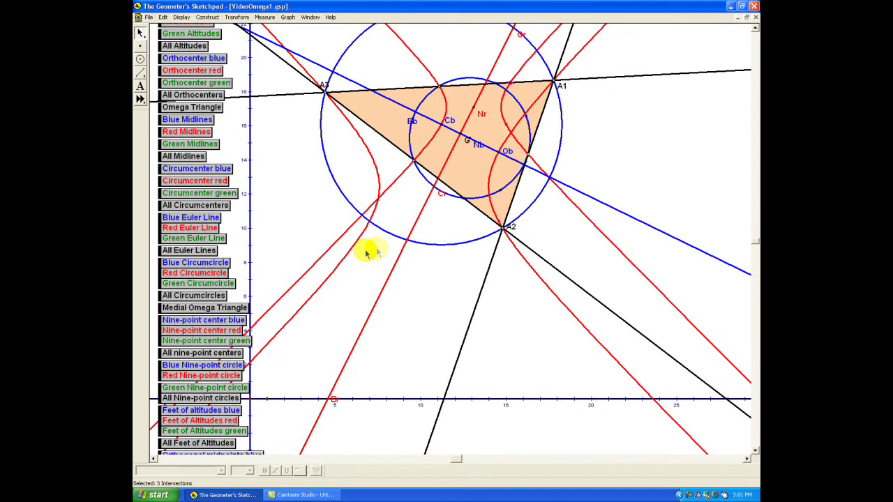
{"action": "scroll", "coordinate": [440, 199], "scroll_direction": "up", "scroll_amount": 6}
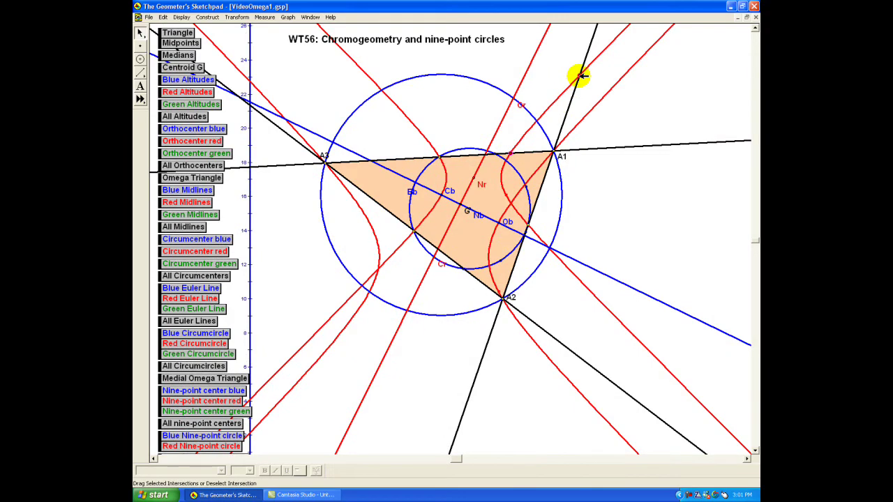
Mark the red orthogonal midpoints on the red nine-point hyperbola
{"action": "scroll", "coordinate": [578, 209], "scroll_direction": "down", "scroll_amount": 1}
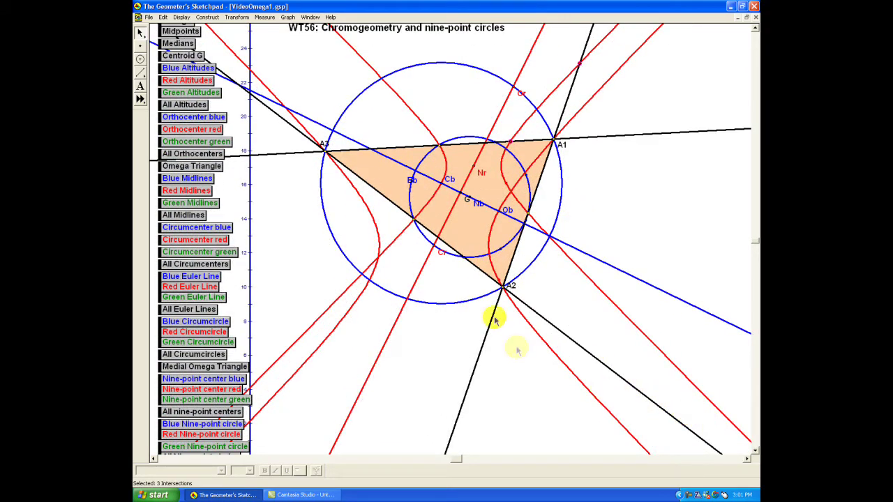
{"action": "scroll", "coordinate": [349, 365], "scroll_direction": "down", "scroll_amount": 4}
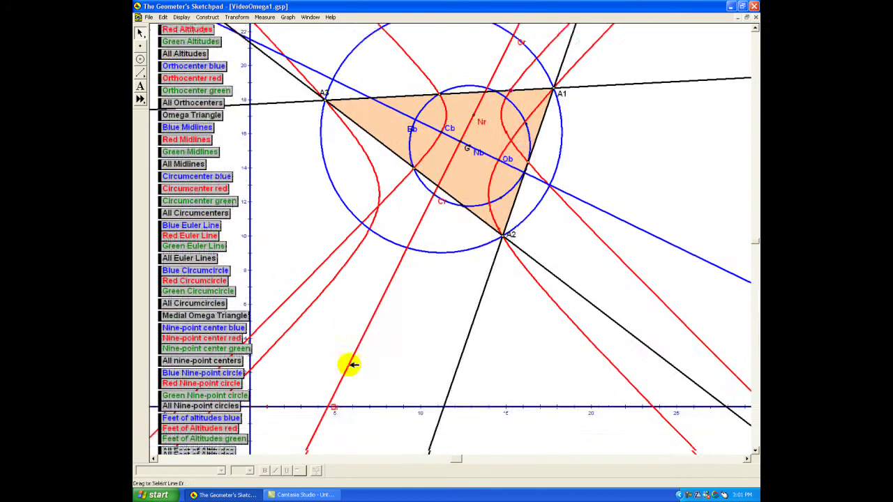
{"action": "scroll", "coordinate": [351, 364], "scroll_direction": "down", "scroll_amount": 3}
{"action": "left_click", "coordinate": [255, 436]}
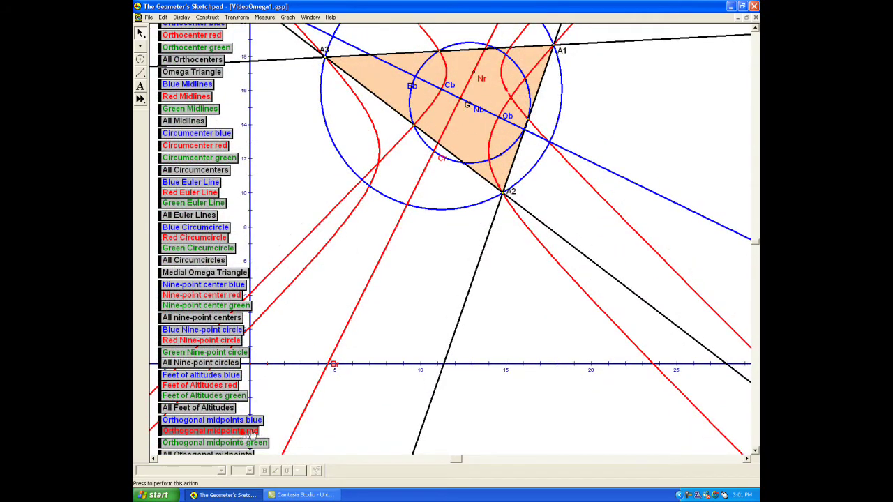
{"action": "scroll", "coordinate": [442, 245], "scroll_direction": "up", "scroll_amount": 3}
{"action": "scroll", "coordinate": [447, 249], "scroll_direction": "up", "scroll_amount": 3}
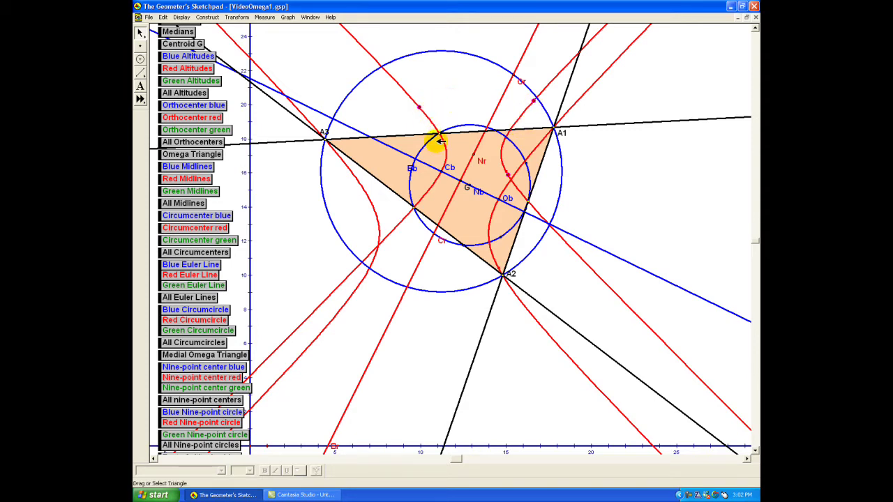
{"action": "scroll", "coordinate": [444, 149], "scroll_direction": "up", "scroll_amount": 1}
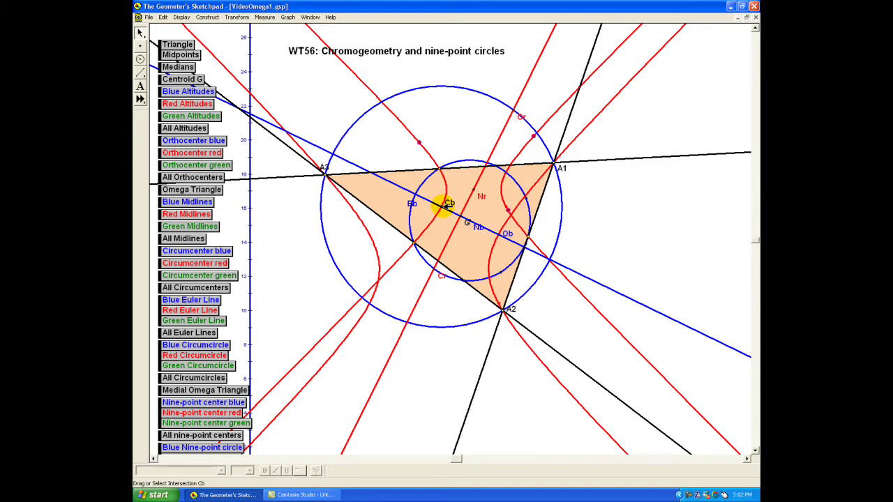
Show and hide the green altitudes, then show and hide the green midlines
{"action": "left_click", "coordinate": [196, 117]}
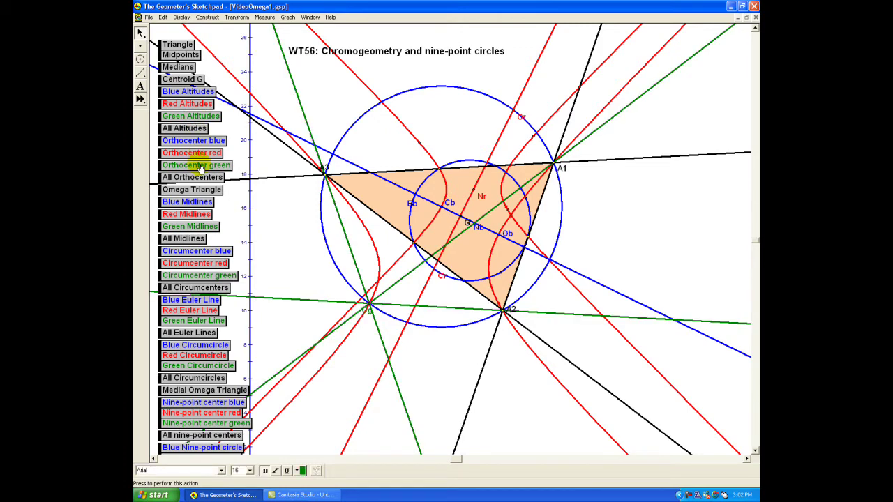
{"action": "left_click", "coordinate": [192, 116]}
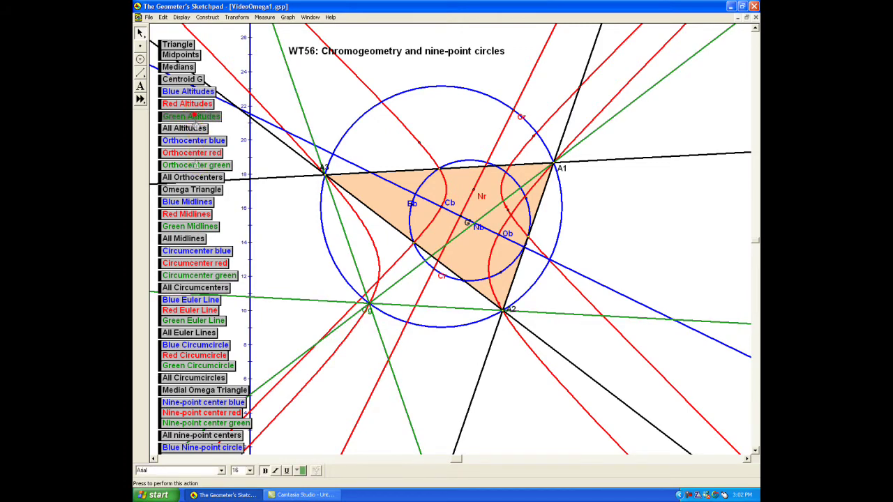
{"action": "left_click", "coordinate": [195, 227]}
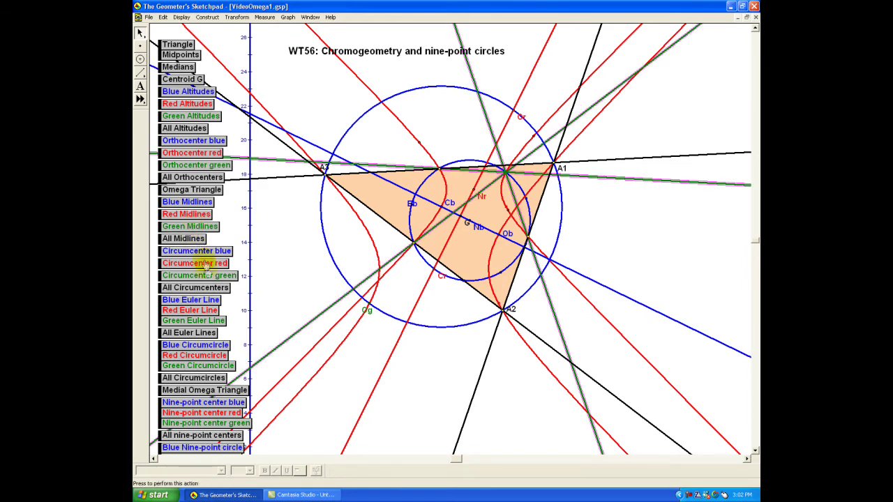
{"action": "left_click", "coordinate": [204, 230]}
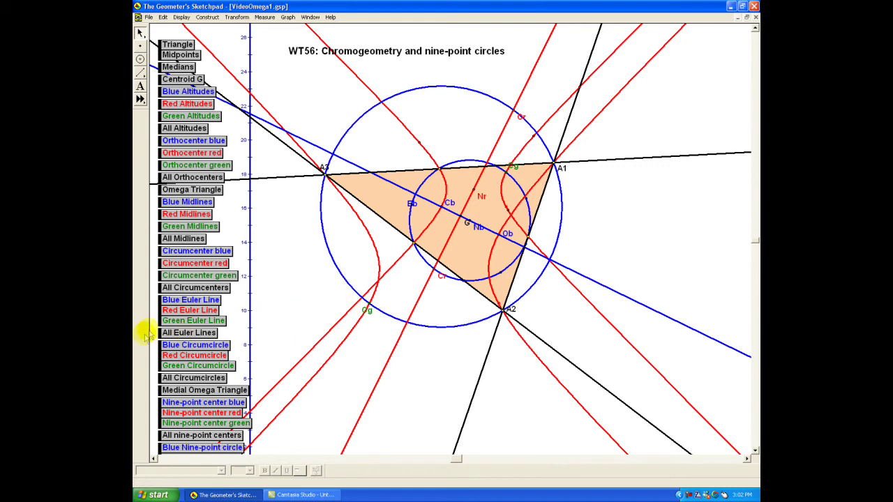
Draw the green Euler line through Og and Eg and mark the green nine-point centre Ng
{"action": "left_click", "coordinate": [180, 323]}
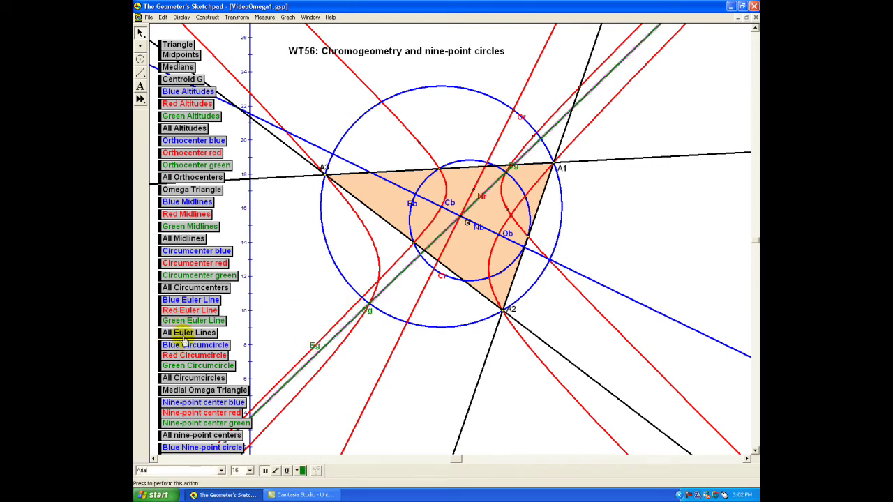
{"action": "key", "text": "Escape"}
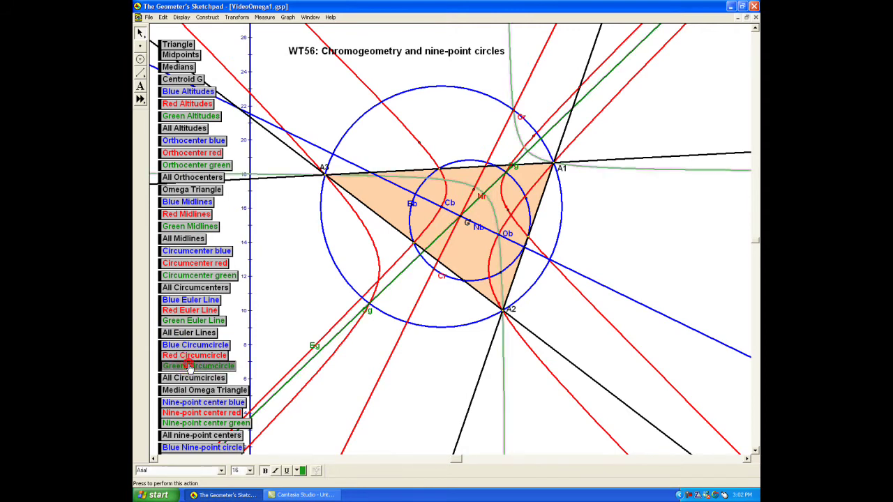
{"action": "scroll", "coordinate": [204, 286], "scroll_direction": "down", "scroll_amount": 1}
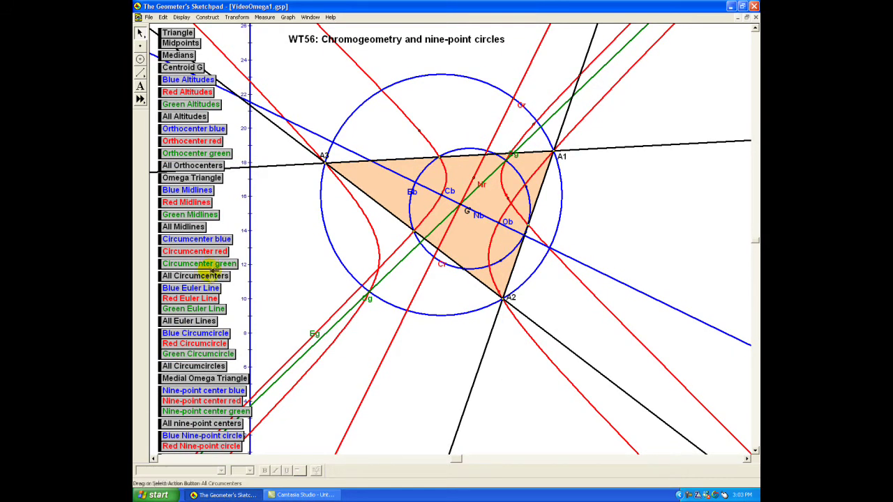
{"action": "left_click", "coordinate": [214, 411]}
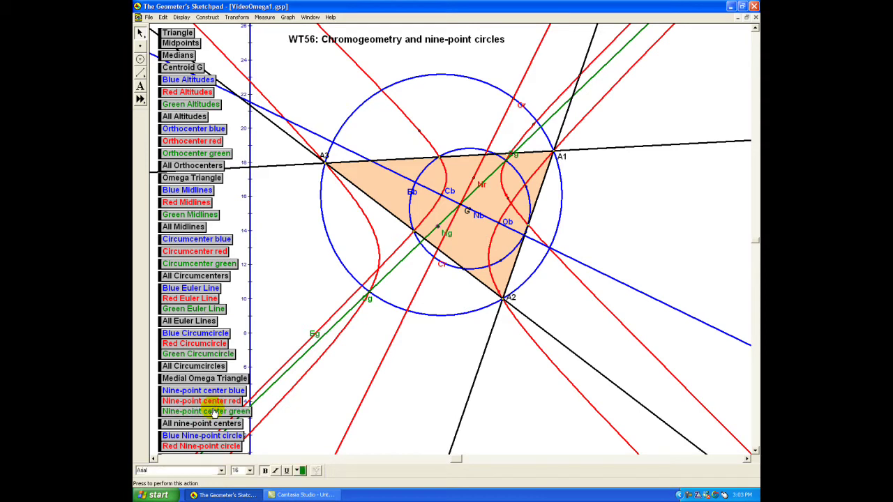
Draw the green circumcircle and green nine-point circle hyperbolas
{"action": "left_click", "coordinate": [187, 355]}
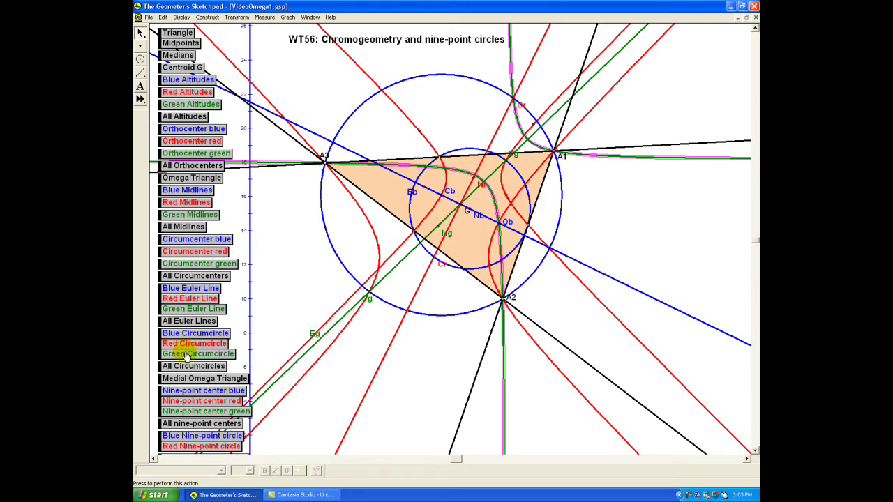
{"action": "scroll", "coordinate": [182, 361], "scroll_direction": "down", "scroll_amount": 1}
{"action": "left_click", "coordinate": [200, 423]}
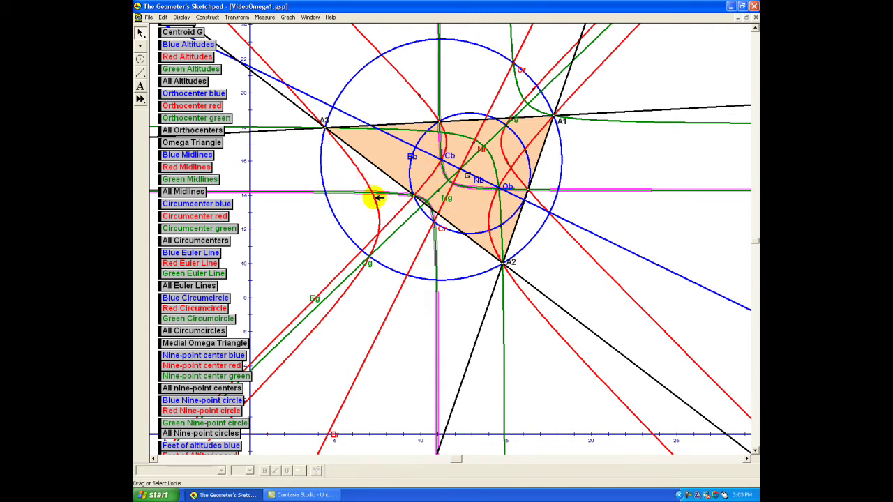
Show the three feet of the red altitudes with the Feet of Altitudes red button
{"action": "scroll", "coordinate": [296, 292], "scroll_direction": "down", "scroll_amount": 2}
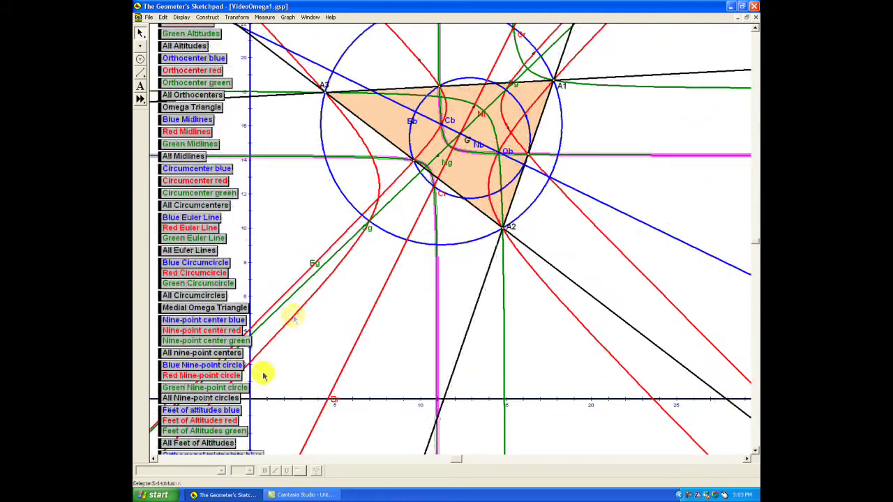
{"action": "scroll", "coordinate": [234, 401], "scroll_direction": "down", "scroll_amount": 1}
{"action": "left_click", "coordinate": [230, 410]}
{"action": "scroll", "coordinate": [296, 205], "scroll_direction": "up", "scroll_amount": 2}
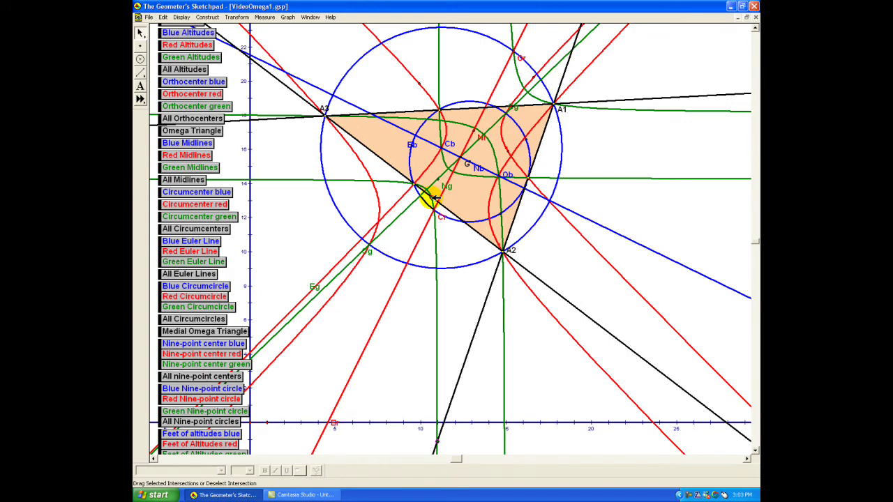
{"action": "scroll", "coordinate": [432, 199], "scroll_direction": "up", "scroll_amount": 1}
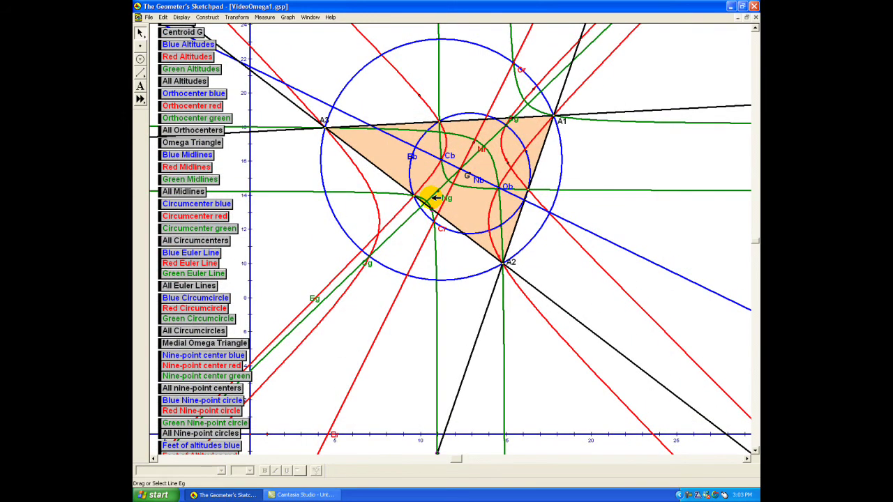
{"action": "scroll", "coordinate": [432, 198], "scroll_direction": "down", "scroll_amount": 1}
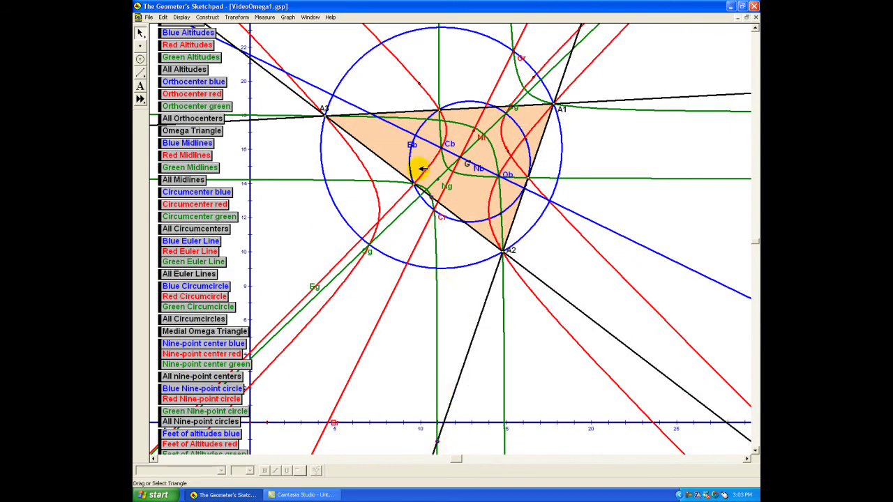
{"action": "scroll", "coordinate": [421, 170], "scroll_direction": "up", "scroll_amount": 3}
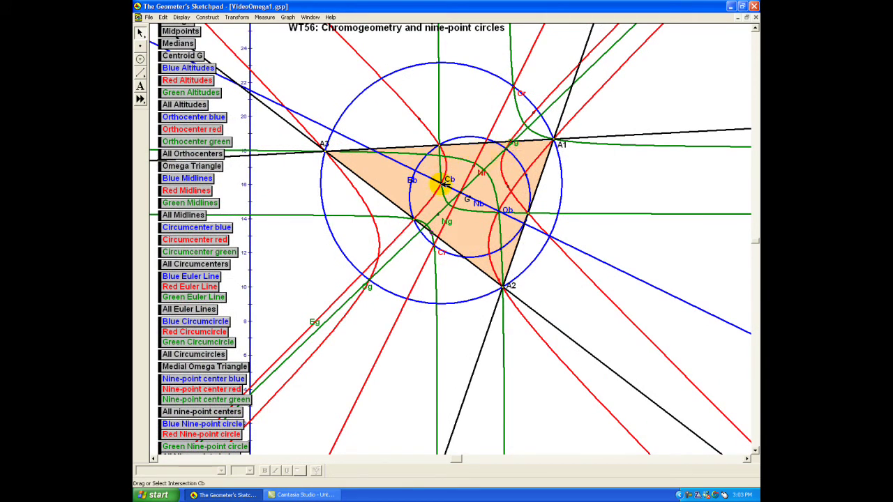
{"action": "scroll", "coordinate": [361, 258], "scroll_direction": "down", "scroll_amount": 6}
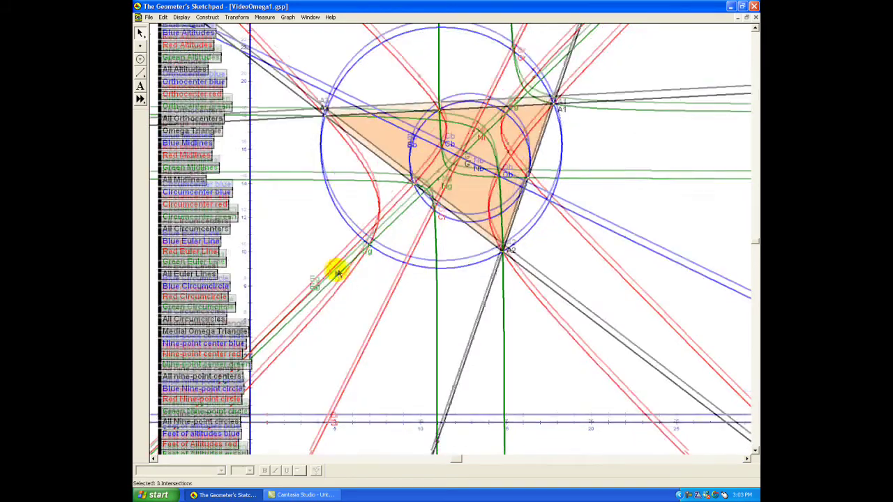
Display the green orthogonal midpoints as dots via the Orthogonal midpoints green button
{"action": "scroll", "coordinate": [294, 322], "scroll_direction": "down", "scroll_amount": 6}
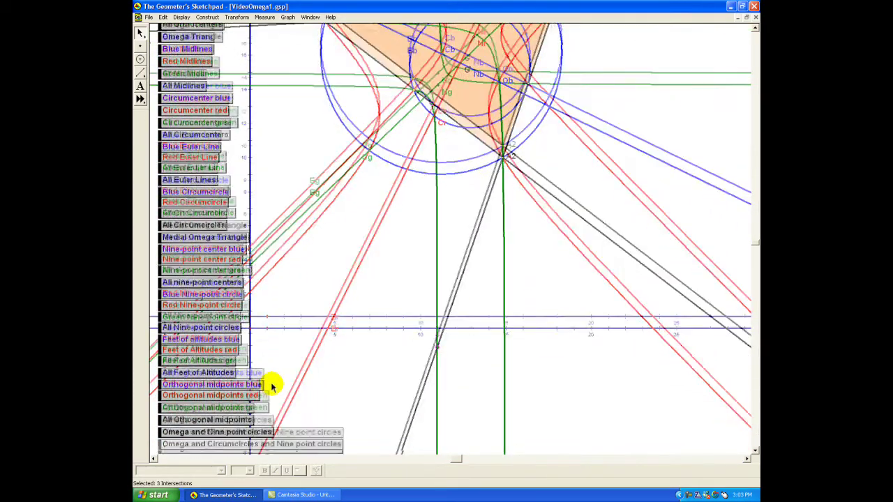
{"action": "left_click", "coordinate": [260, 396]}
{"action": "scroll", "coordinate": [325, 156], "scroll_direction": "up", "scroll_amount": 4}
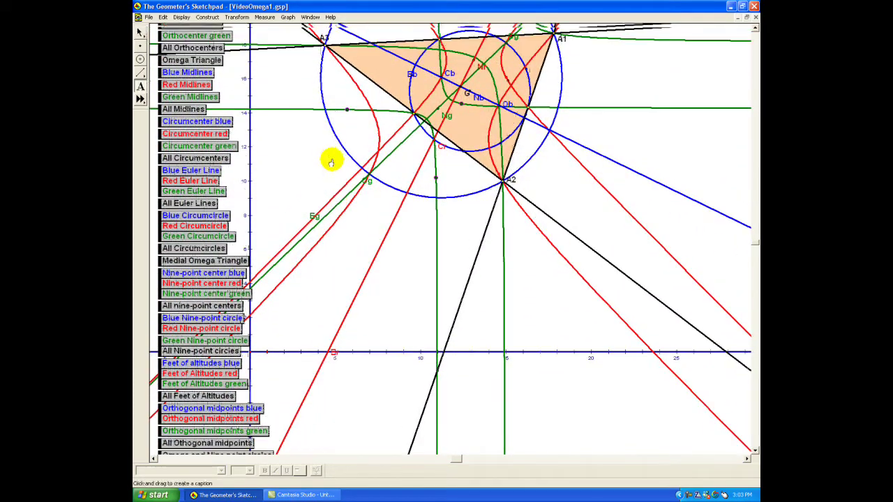
{"action": "scroll", "coordinate": [318, 148], "scroll_direction": "up", "scroll_amount": 3}
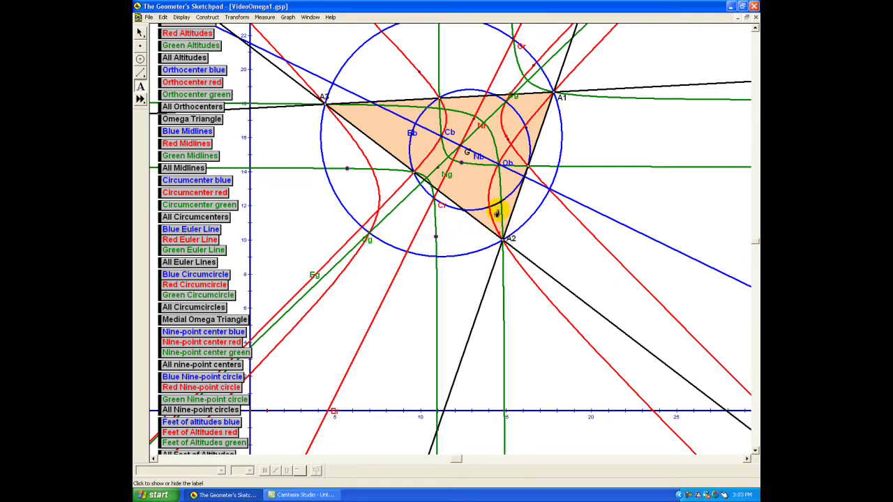
{"action": "scroll", "coordinate": [496, 212], "scroll_direction": "up", "scroll_amount": 3}
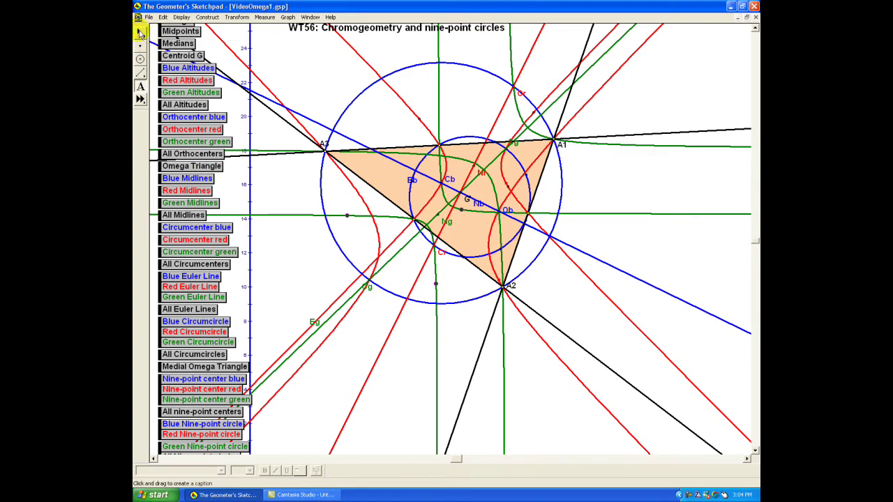
Toggle the Omega Triangle button until the gray shaded triangle shows, then deselect everything
{"action": "left_click", "coordinate": [188, 166]}
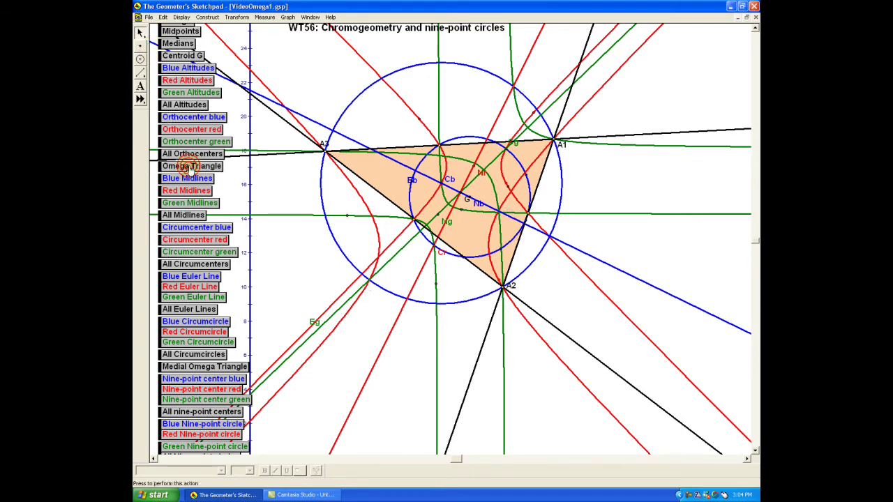
{"action": "left_click", "coordinate": [189, 167]}
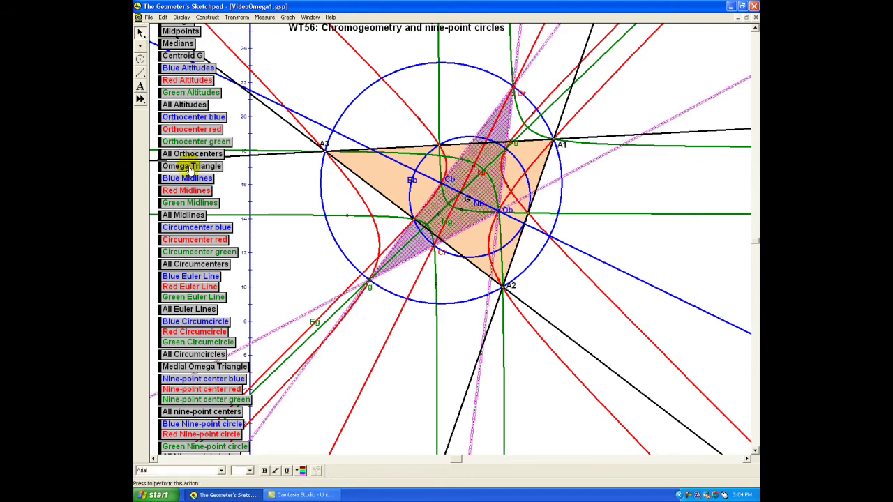
{"action": "left_click", "coordinate": [452, 109]}
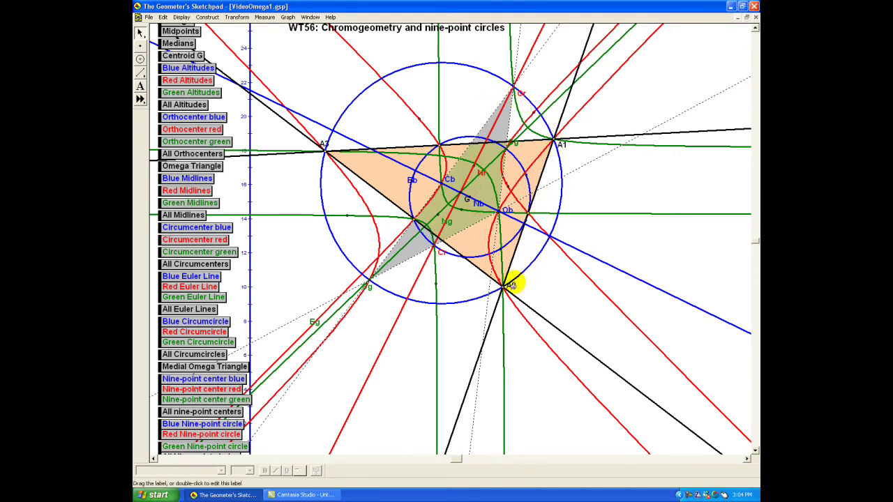
Drag vertex A2 slightly and A3 down-left so the figure and Omega triangle update
{"action": "mouse_move", "coordinate": [501, 285]}
{"action": "left_mouse_down"}
{"action": "mouse_move", "coordinate": [484, 292]}
{"action": "mouse_move", "coordinate": [509, 287]}
{"action": "mouse_move", "coordinate": [472, 293]}
{"action": "mouse_move", "coordinate": [502, 282]}
{"action": "left_mouse_up"}
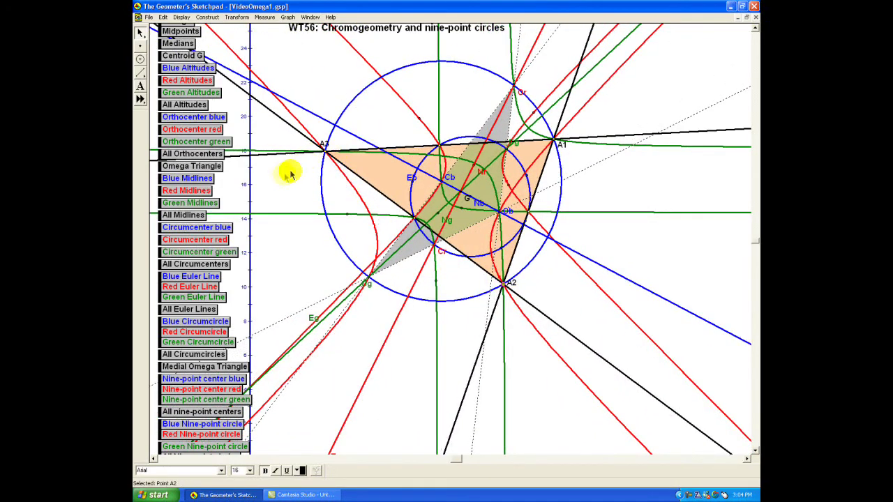
{"action": "mouse_move", "coordinate": [325, 146]}
{"action": "left_mouse_down"}
{"action": "mouse_move", "coordinate": [321, 162]}
{"action": "mouse_move", "coordinate": [355, 175]}
{"action": "mouse_move", "coordinate": [316, 154]}
{"action": "mouse_move", "coordinate": [313, 137]}
{"action": "mouse_move", "coordinate": [308, 150]}
{"action": "left_mouse_up"}
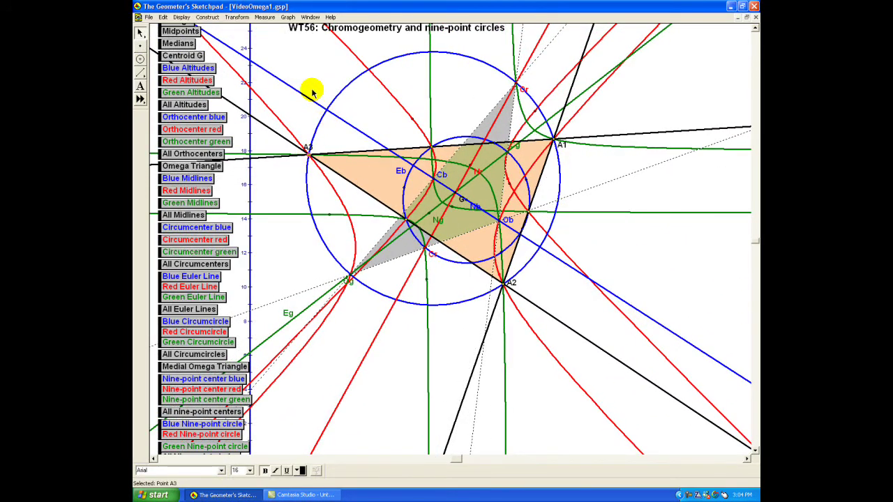